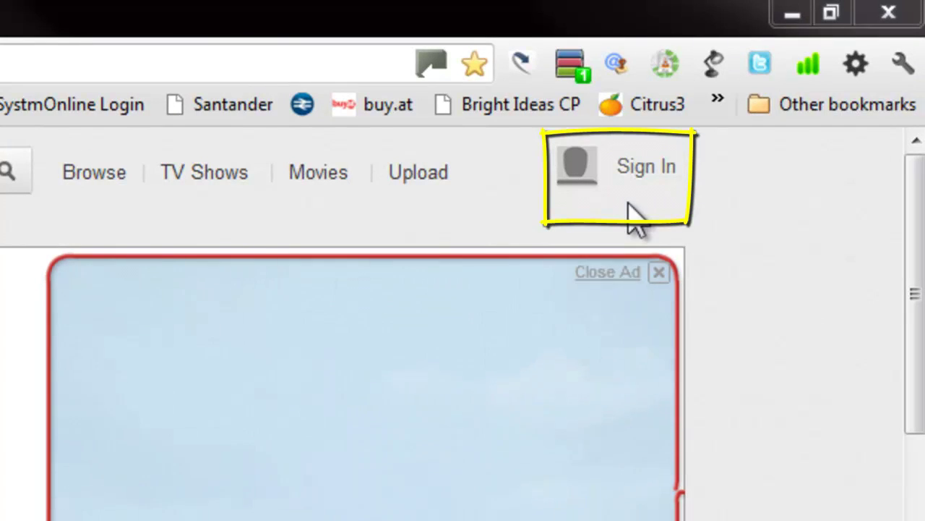
Step: Sign in to the YouTube account with the filled-in account e-mail and password
left_click(630, 184)
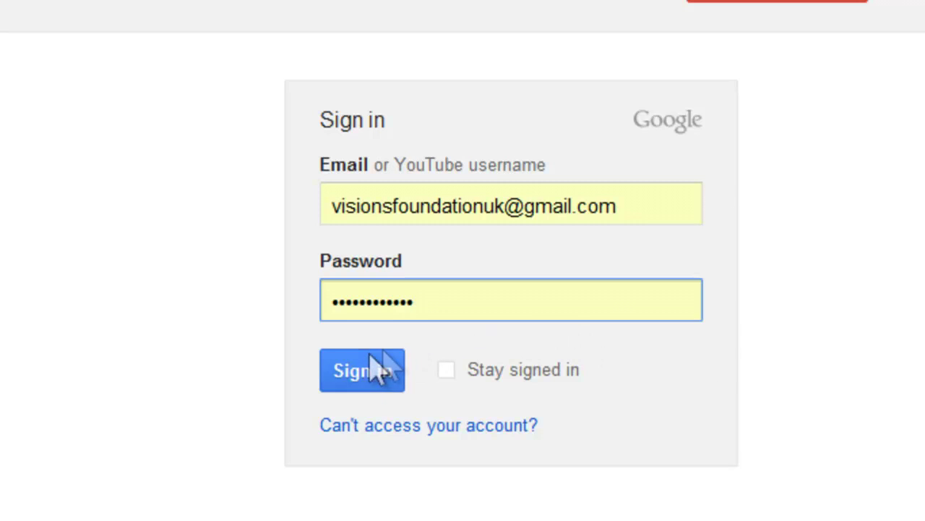
left_click(354, 374)
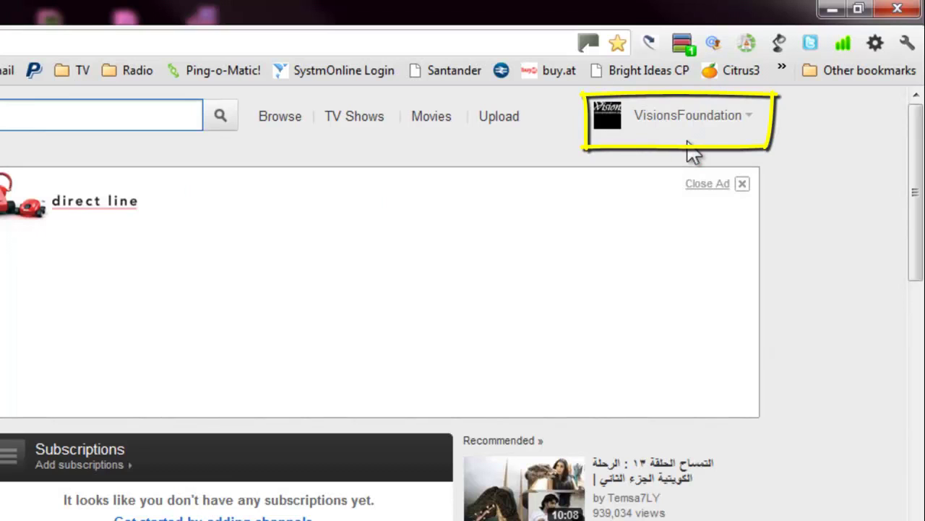
Step: Start uploading the MP4 video 06-19-2012_123024 from the computer's Videos library
left_click(508, 124)
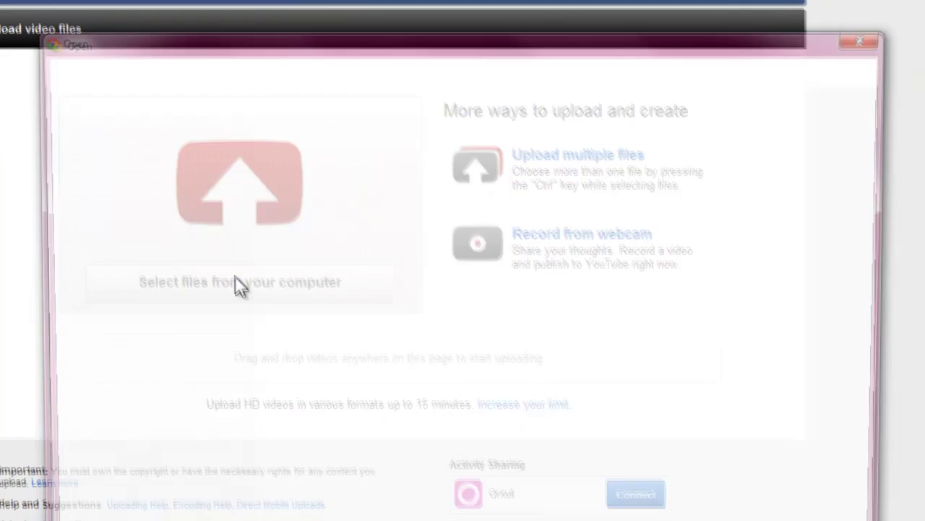
left_click(273, 368)
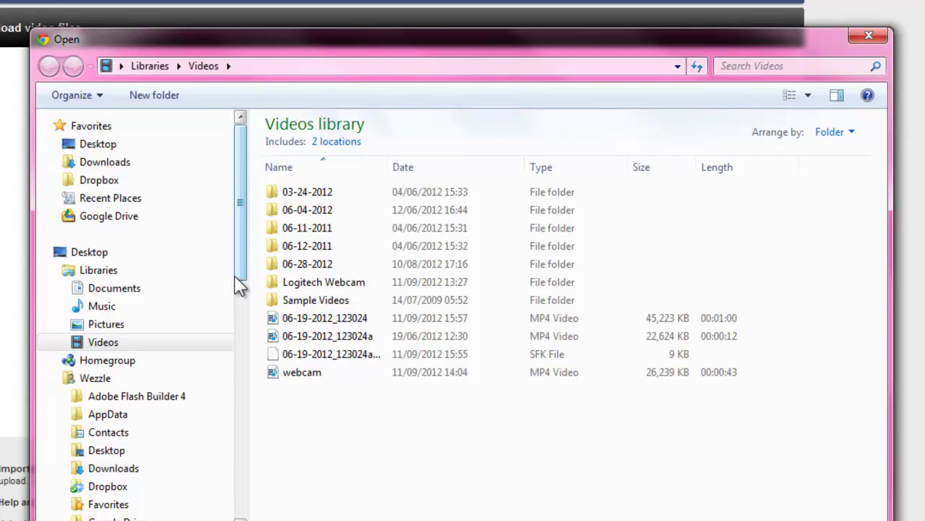
left_click(298, 325)
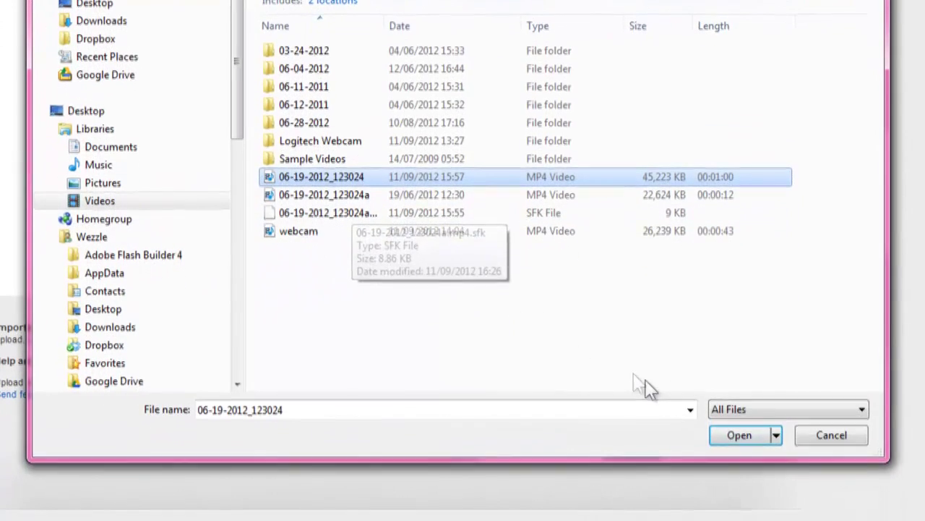
left_click(750, 434)
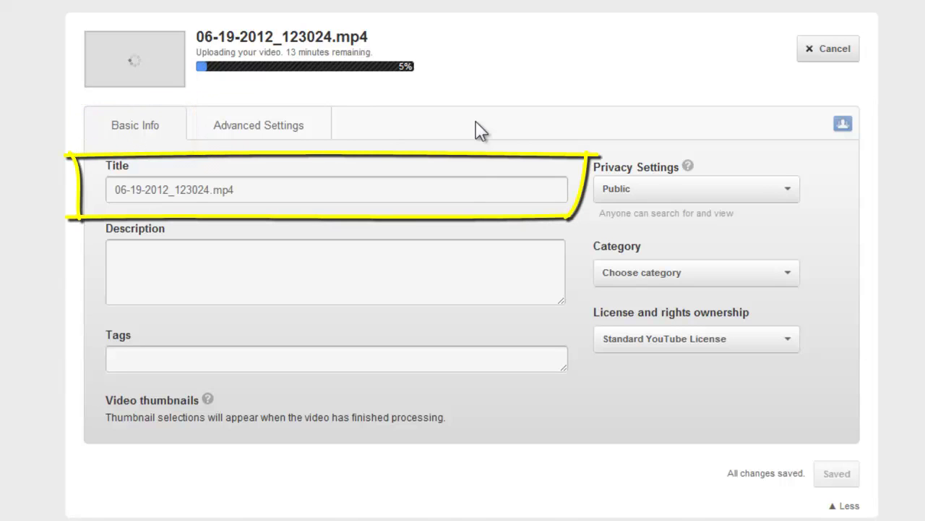
Step: Replace the video's title with "My Holiday Chalet In Mablethorpe"
left_click(470, 190)
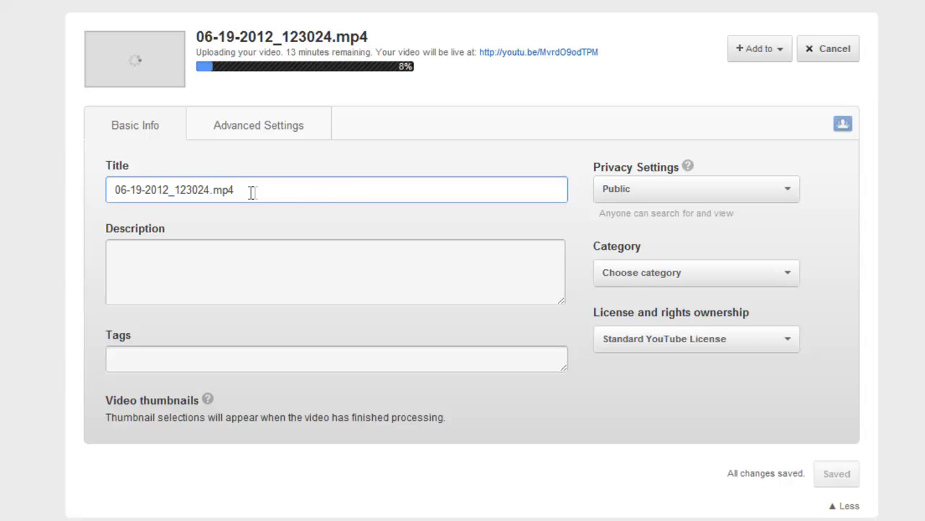
left_click_drag(244, 191, 43, 177)
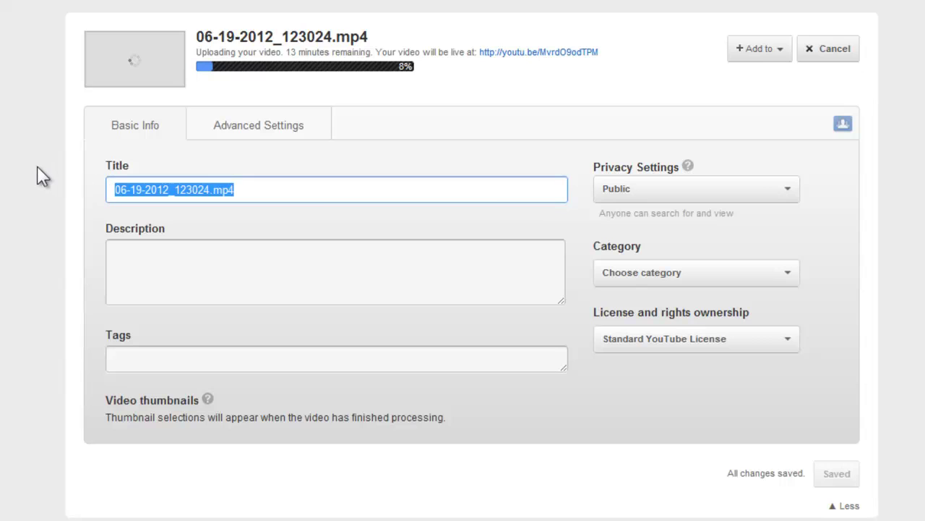
type("My Holiday Chalet In Mablethorpe")
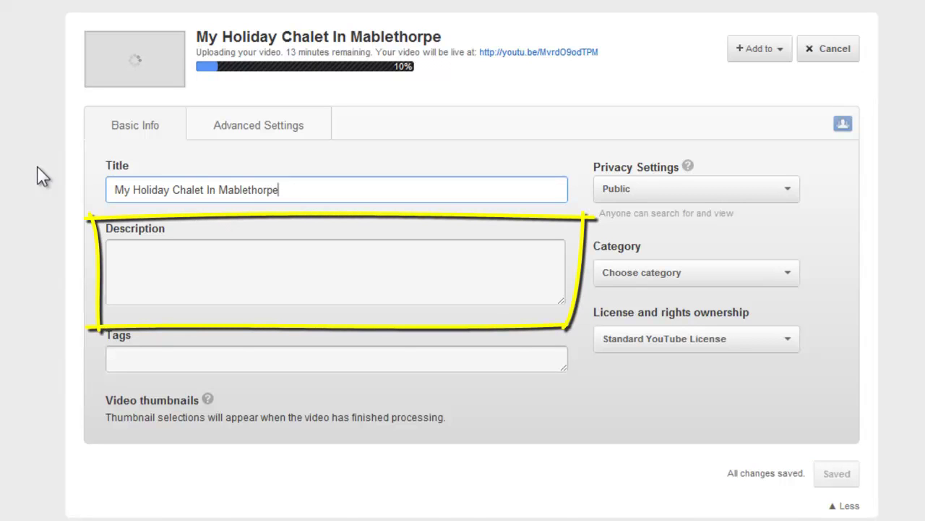
Step: Begin the description with "This is the wonderful chalet where I spent a glorious fortnights holiday in Mablethorpe last June. Mablethorpe"
left_click(133, 254)
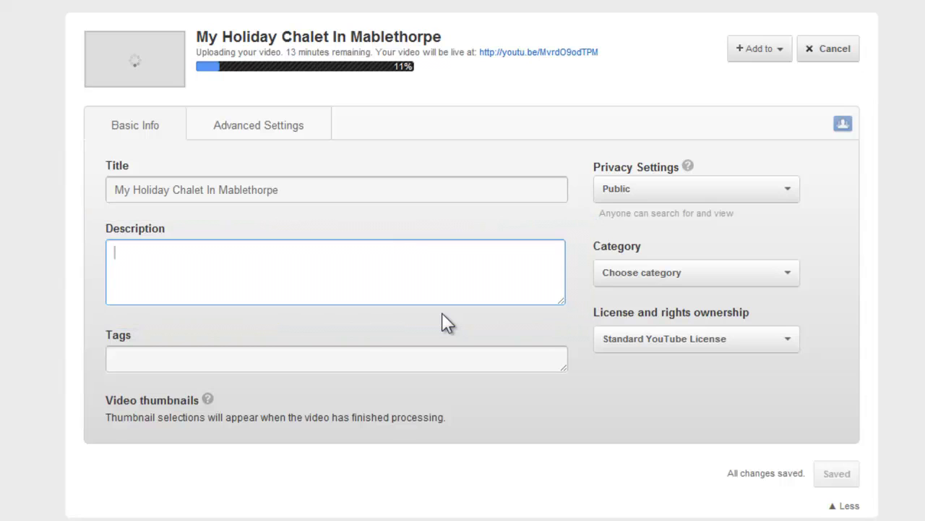
type("Thi")
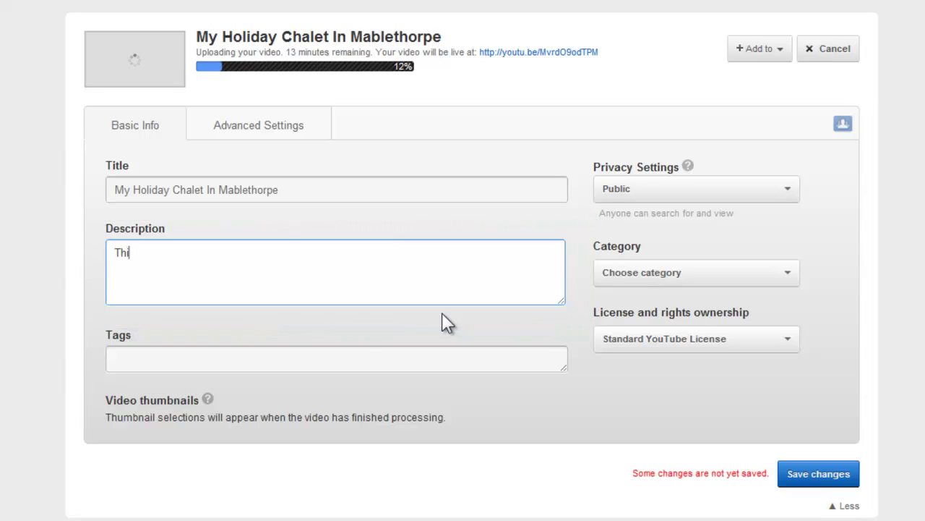
type("s is the wonder")
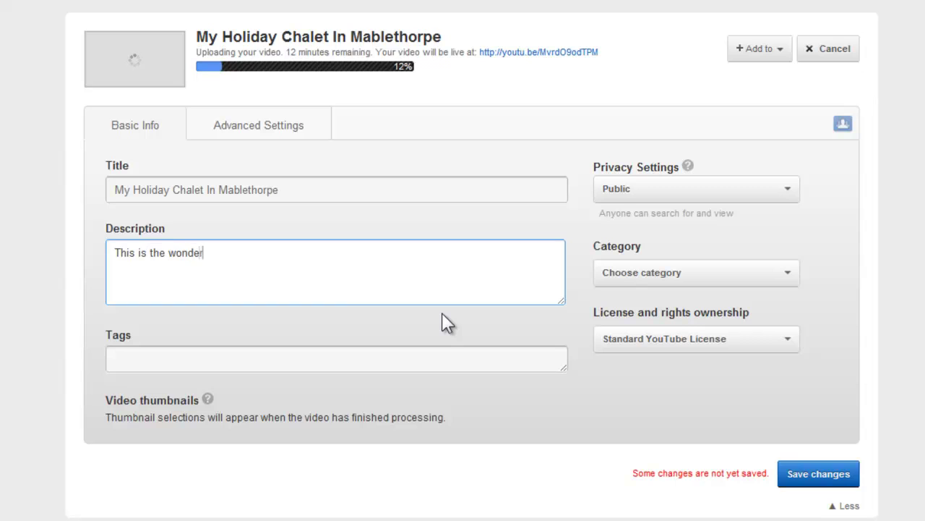
type("ful chalet ")
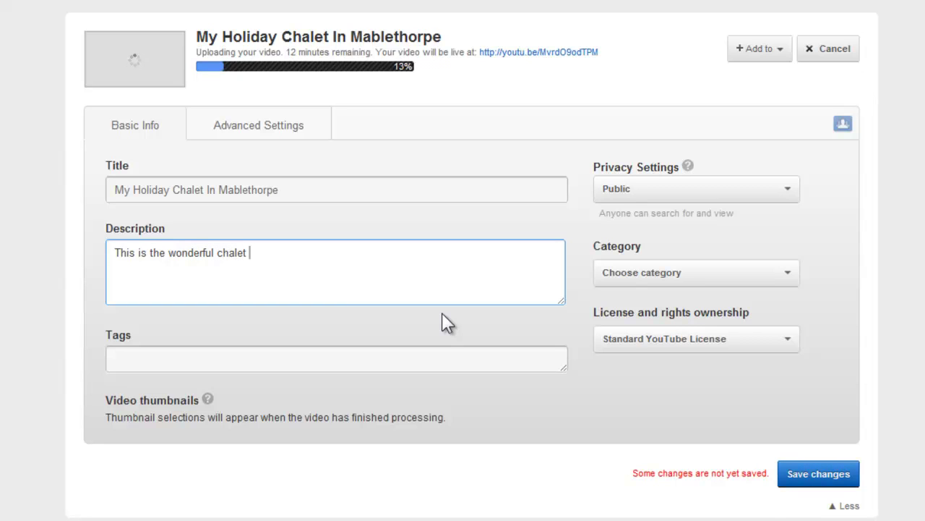
type("where I st")
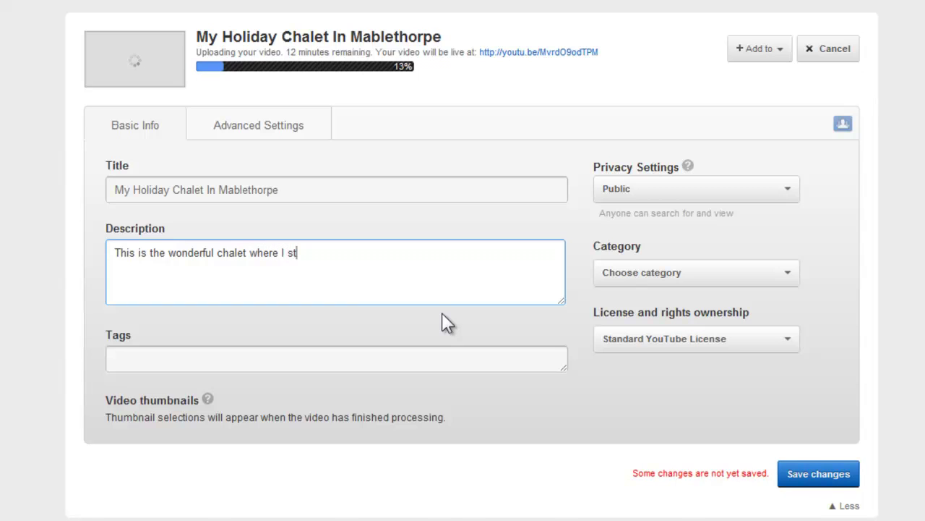
key("BackSpace")
type("pent a f")
key("BackSpace")
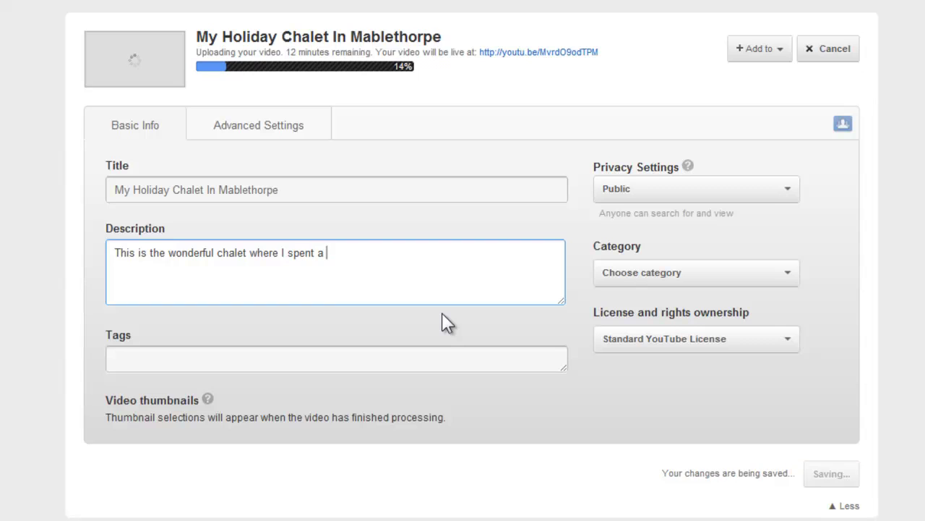
type("glorious fortn")
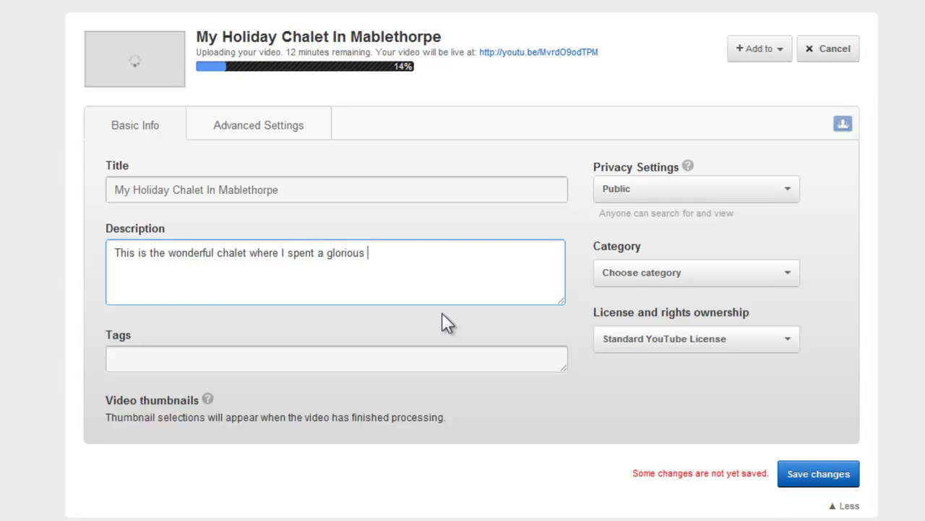
type("ights holiday in")
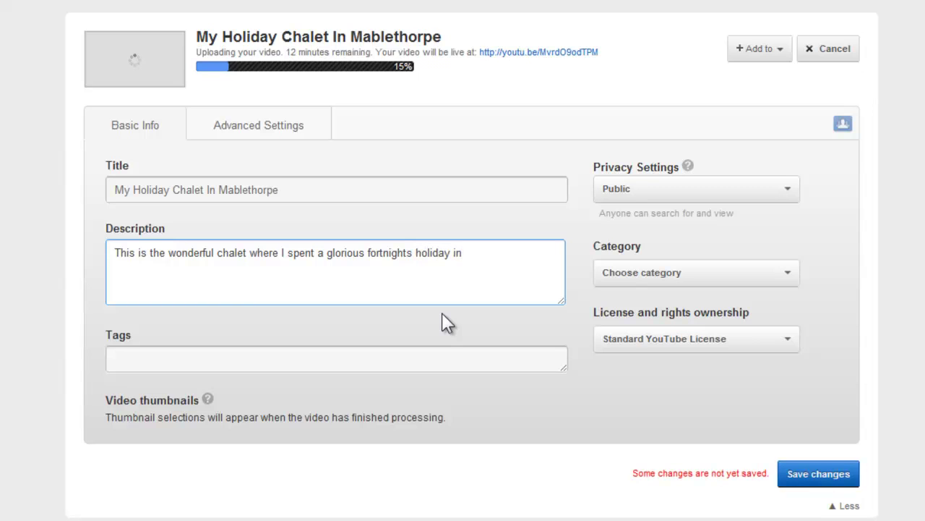
type(" Mablethorpe la")
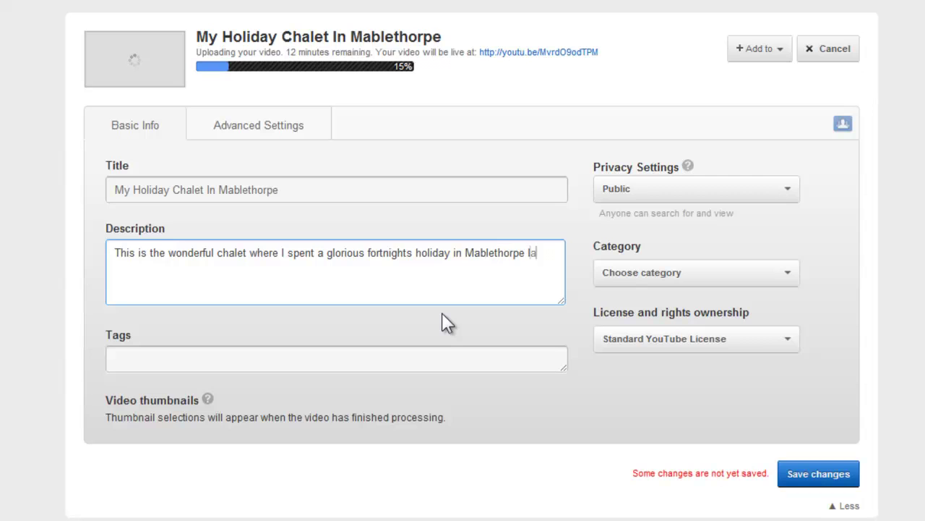
type("st June.  Mablethorpe")
Step: Continue the description with "is a seaside resort on the east coast of England just north of Skegness in Lincolnshire."
type("is ")
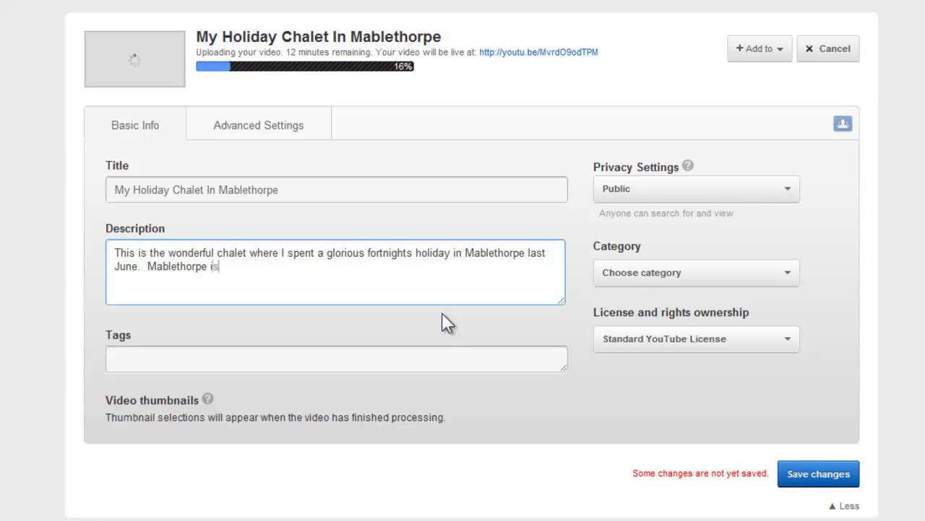
type("a seaside resort ")
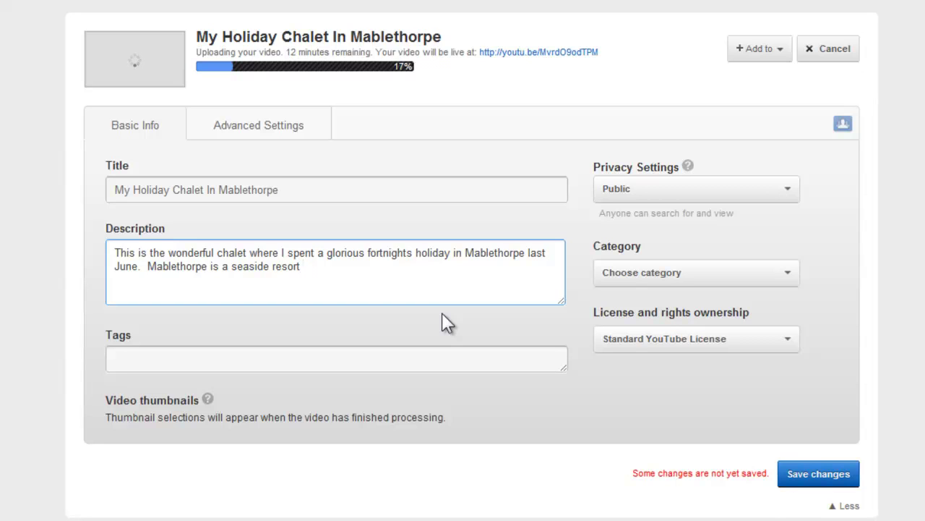
type("on t")
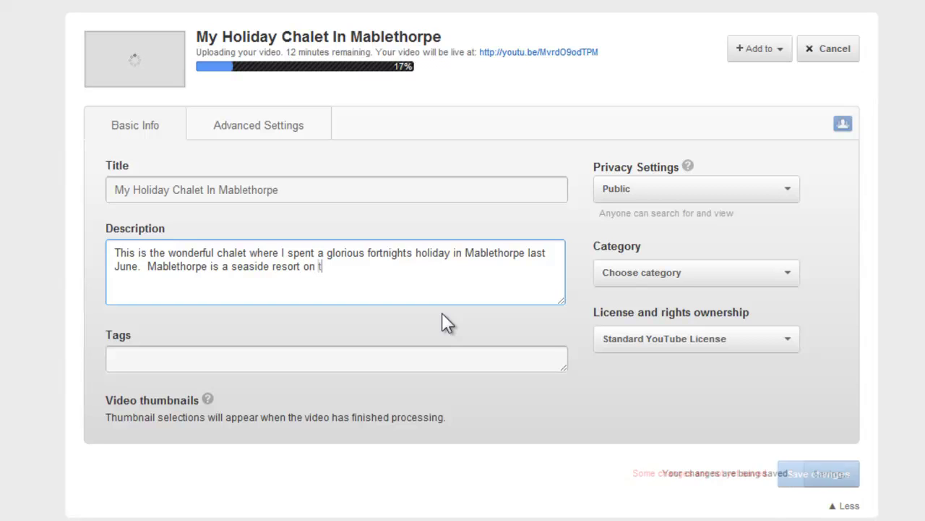
type("he e")
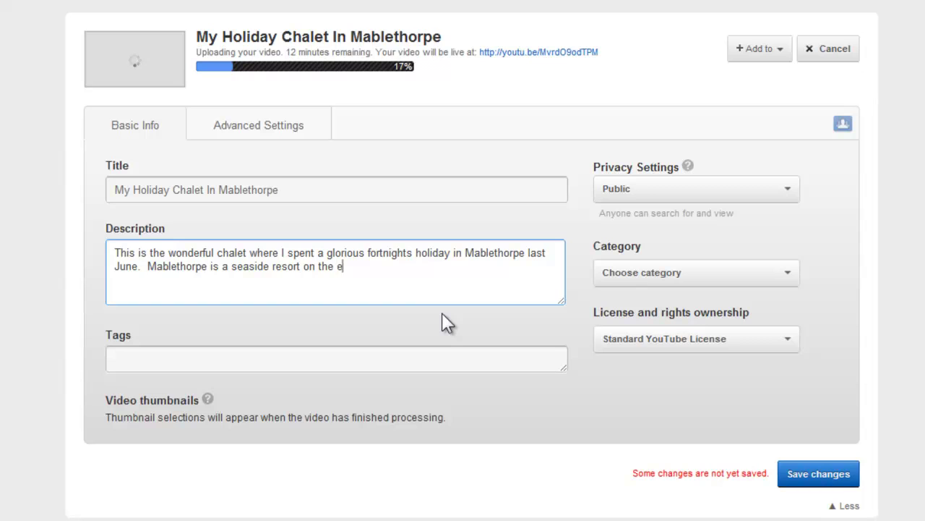
type("ast coast of England ")
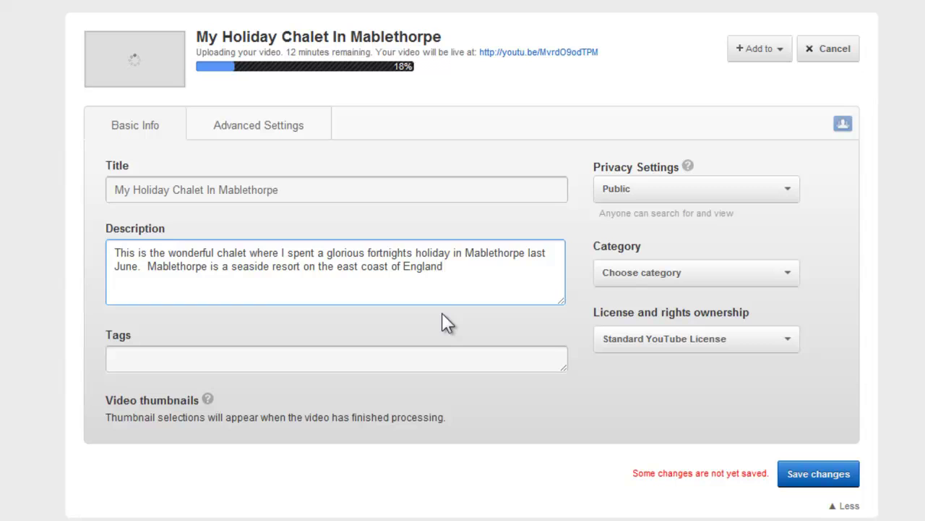
type("just north of S")
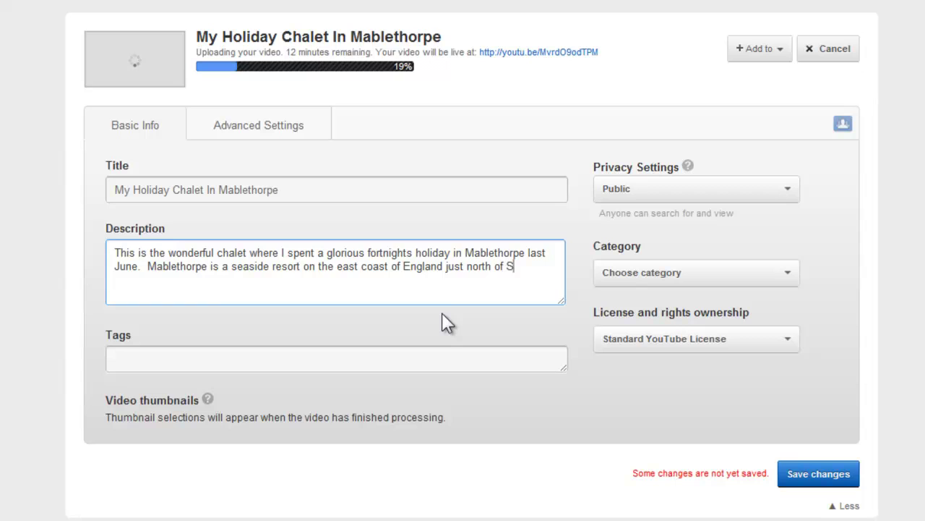
type("kegness")
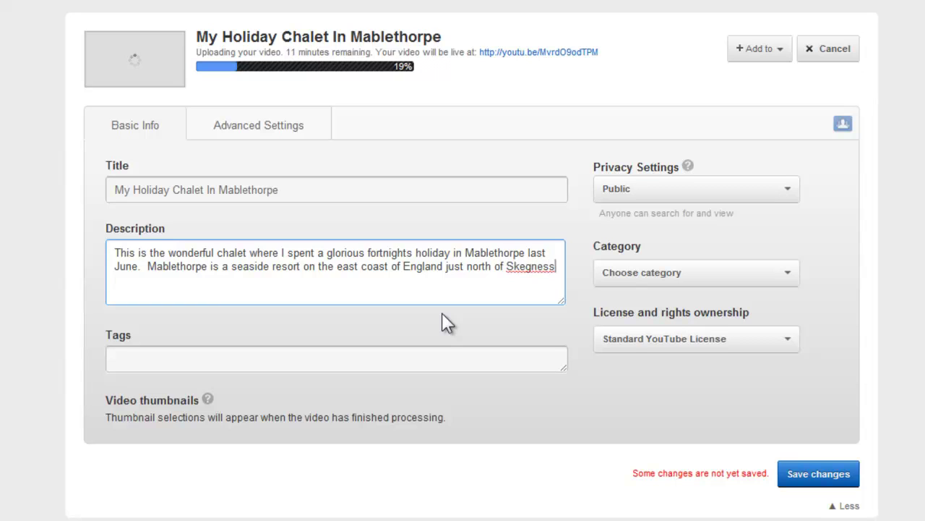
type(" in Lincolnshire.")
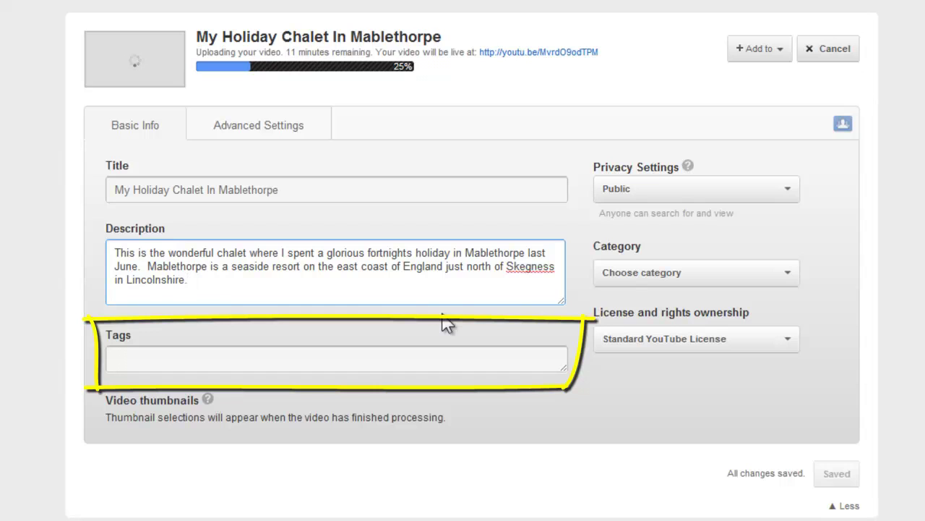
Step: Add the tags Mablethorpe, Holiday, Lincolnshire, Chalet, Skegness and Mablethorpe Beach, correcting the spelling of Lincolnshire with the spell checker's suggestion
left_click(367, 358)
type("M")
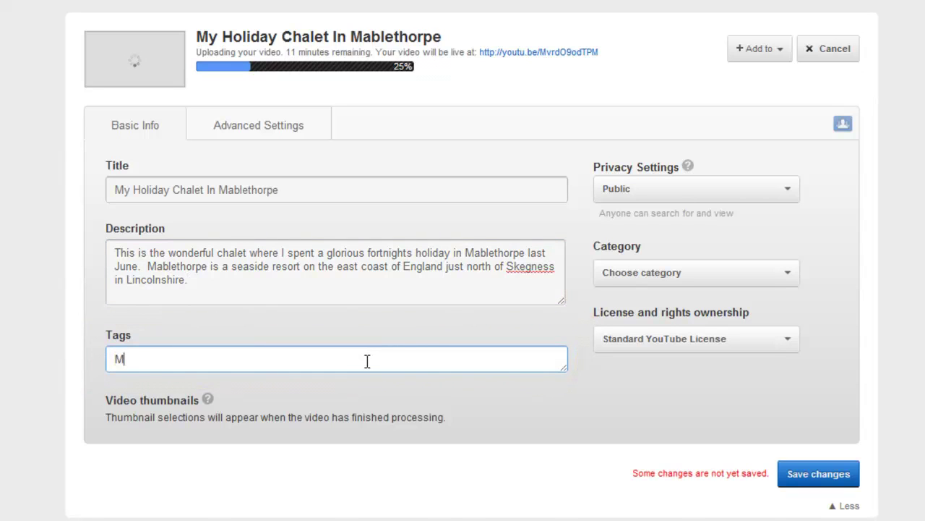
type("ablethorp")
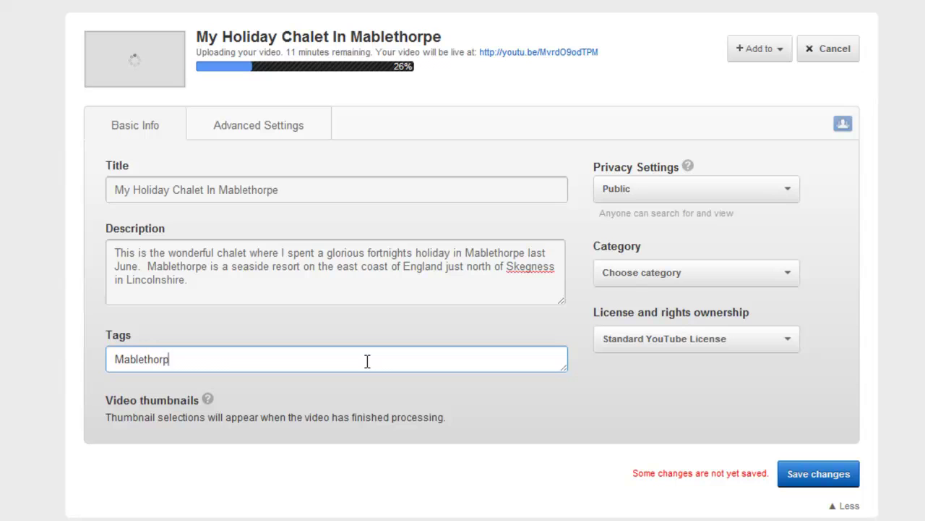
type("e, Holiday, Linconshire")
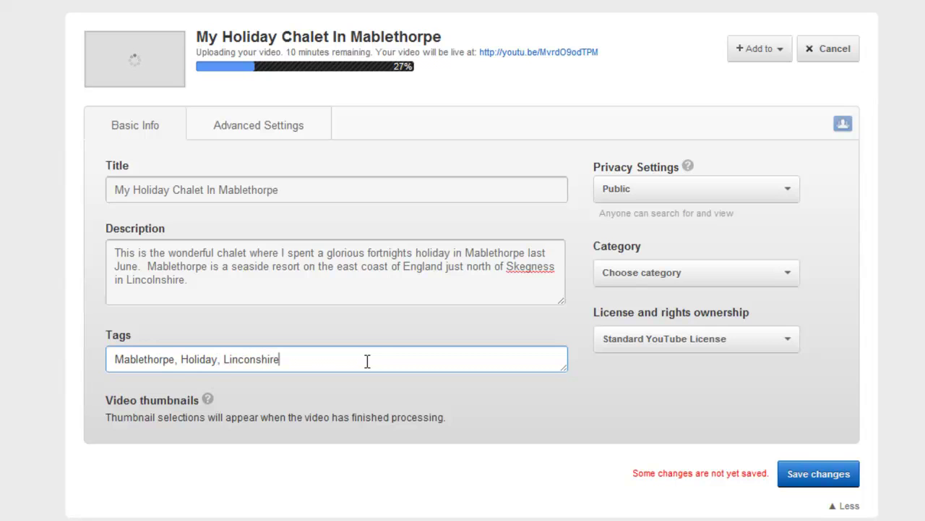
type(", Chalet, S")
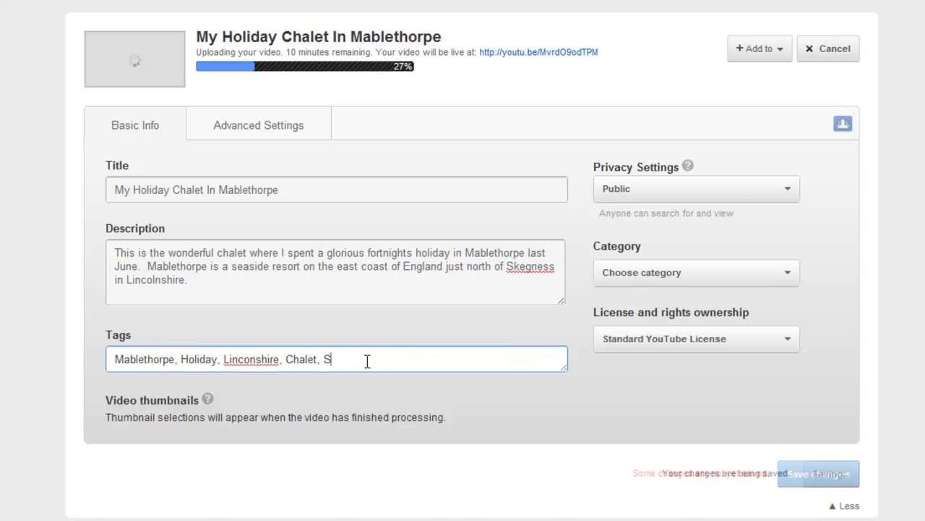
type("kegness, ")
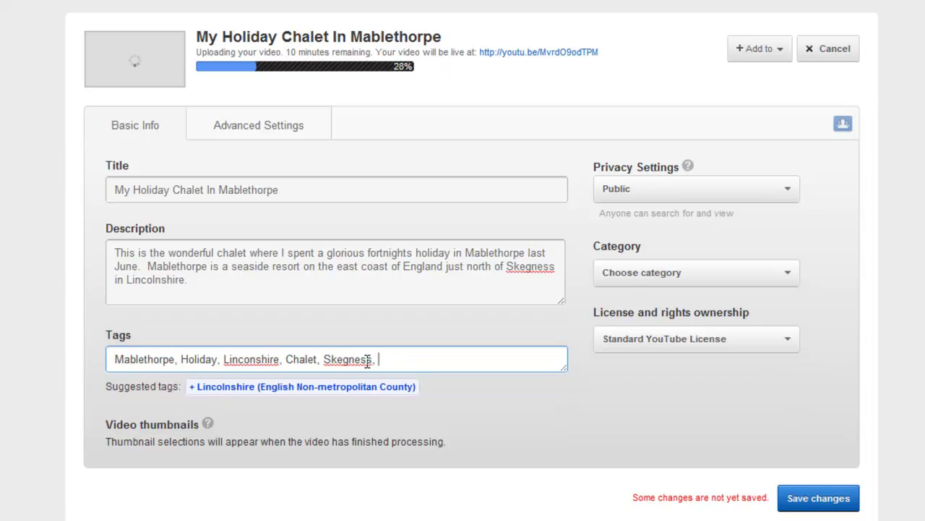
type("Mablethorpe ")
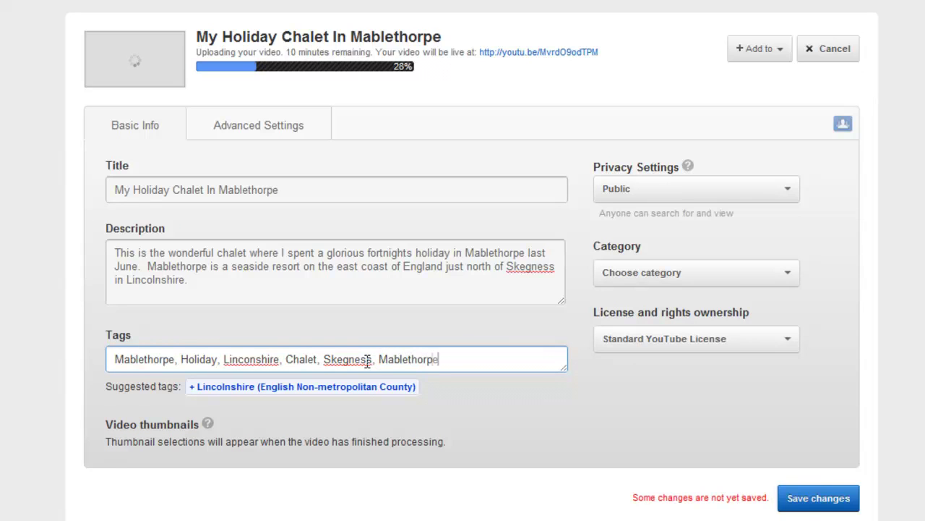
type("Beach")
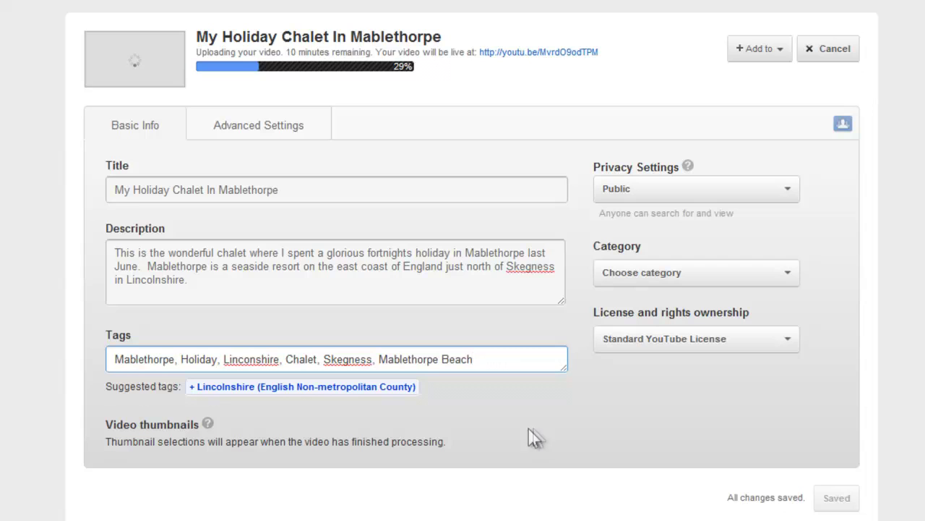
right_click(263, 360)
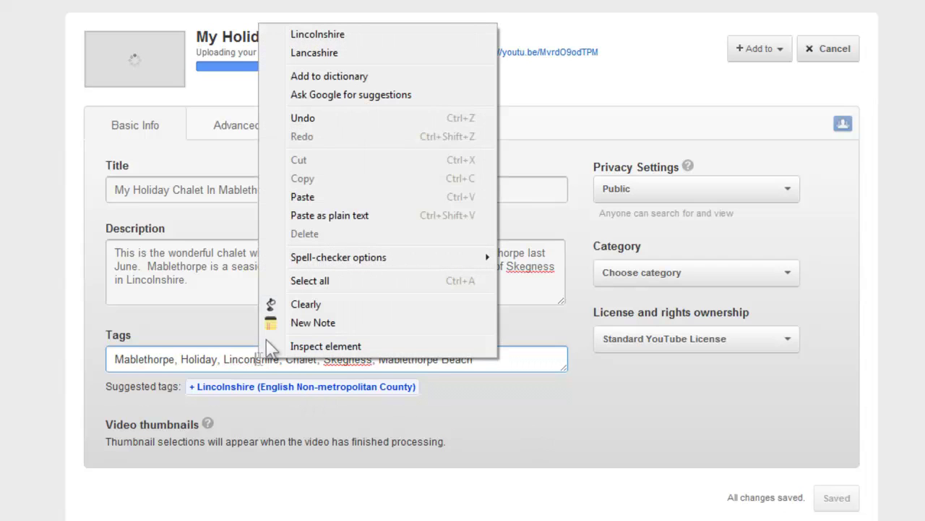
left_click(317, 35)
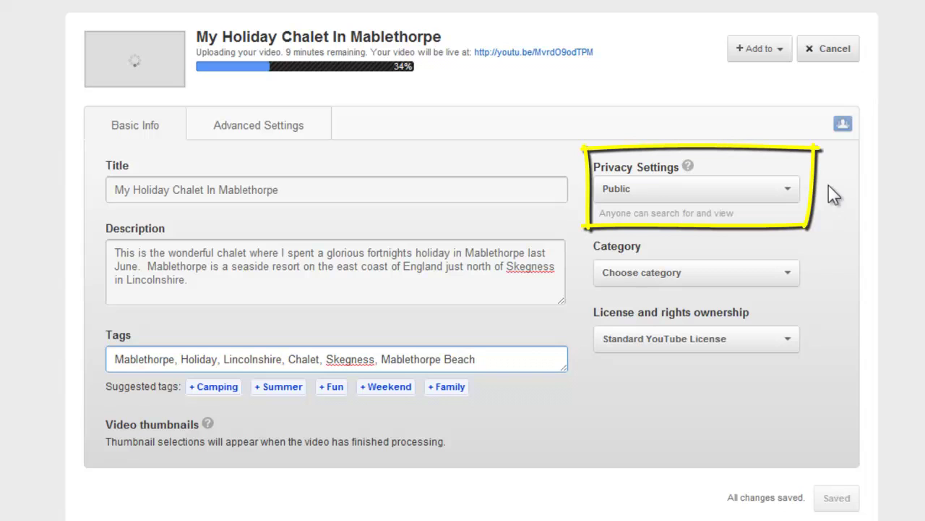
Step: Set the video's privacy to Public and its category to Travel & Events
left_click(788, 189)
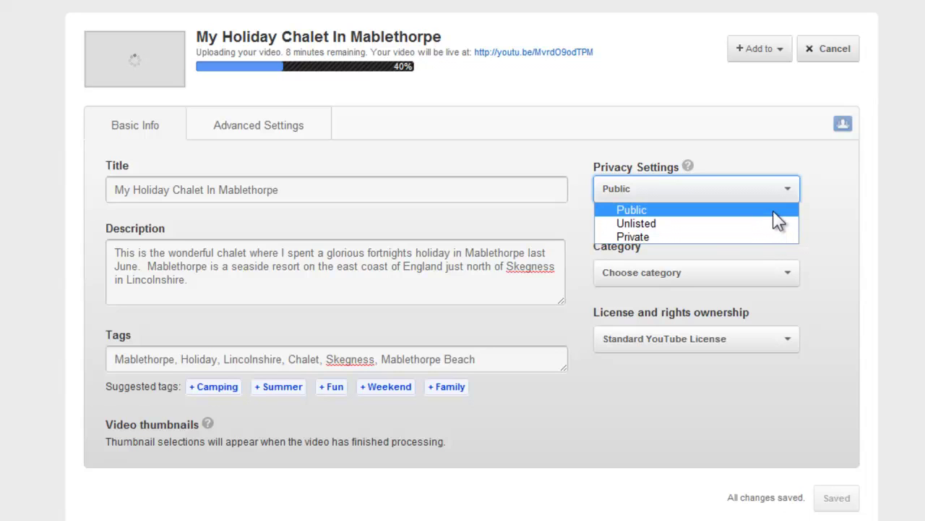
left_click(774, 212)
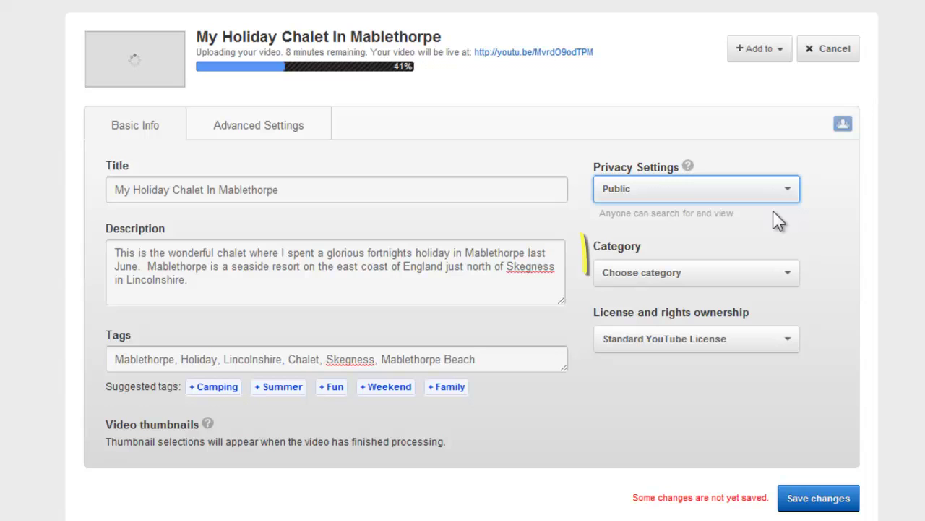
left_click(786, 273)
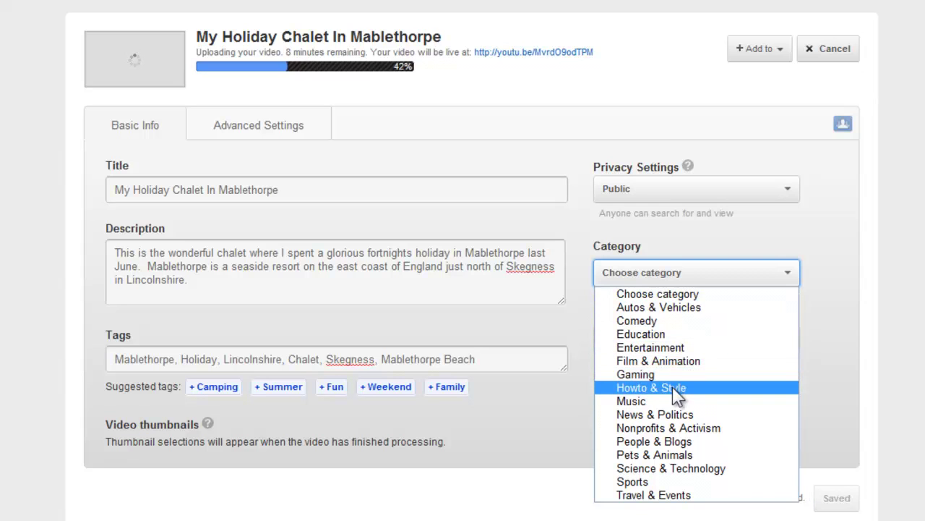
left_click(674, 496)
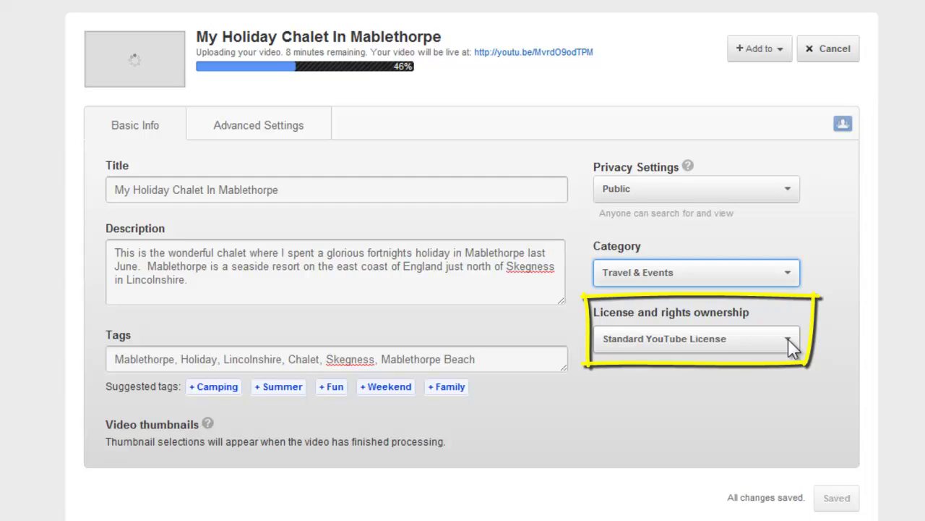
Step: Select the Standard YouTube License for the video's rights ownership and save the changes
left_click(788, 339)
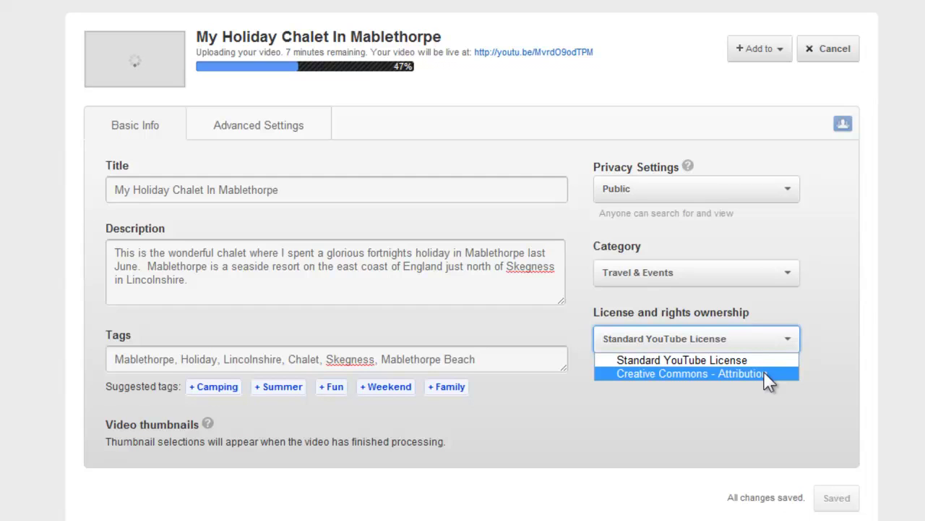
left_click(760, 361)
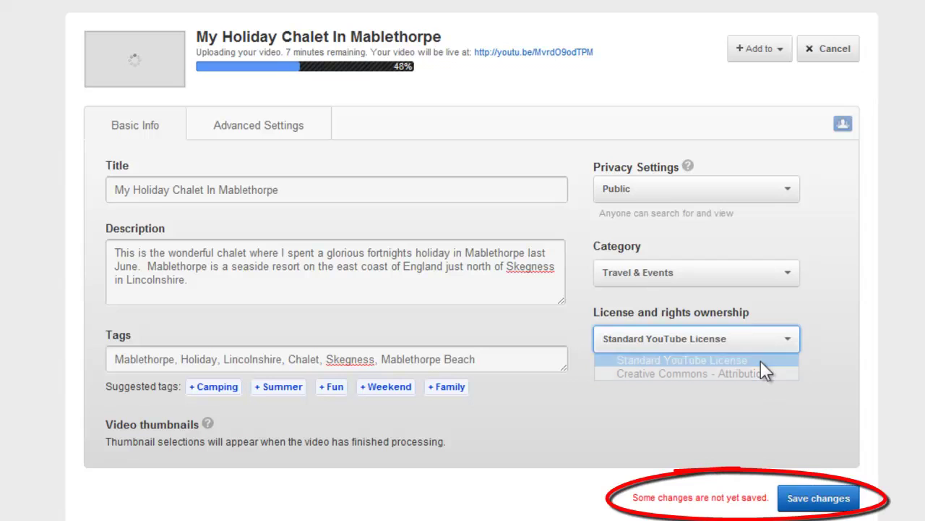
left_click(815, 503)
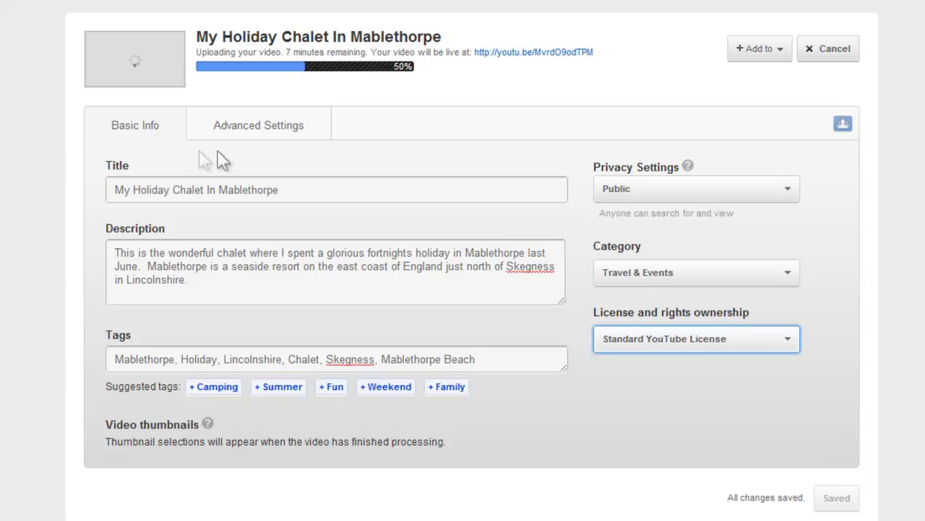
Step: In the video's advanced settings, restrict the allowed comments to Approved
left_click(260, 130)
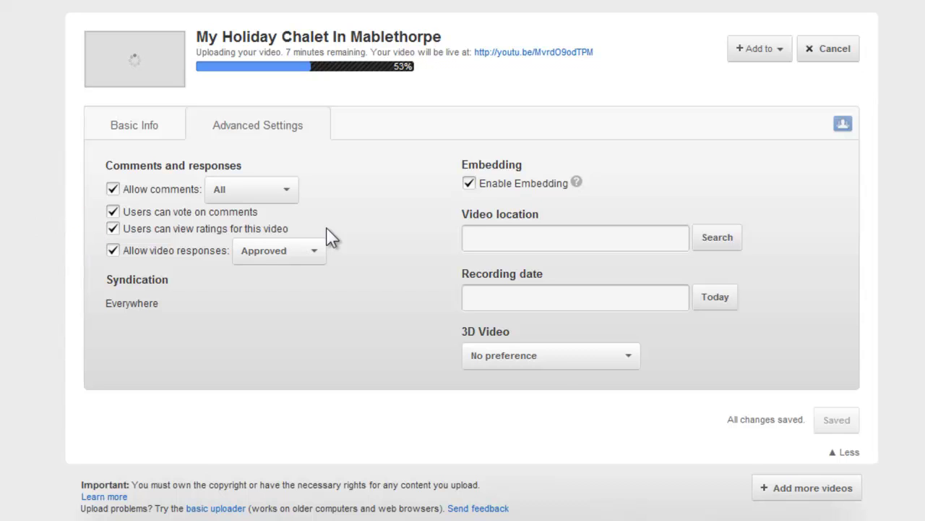
left_click(289, 191)
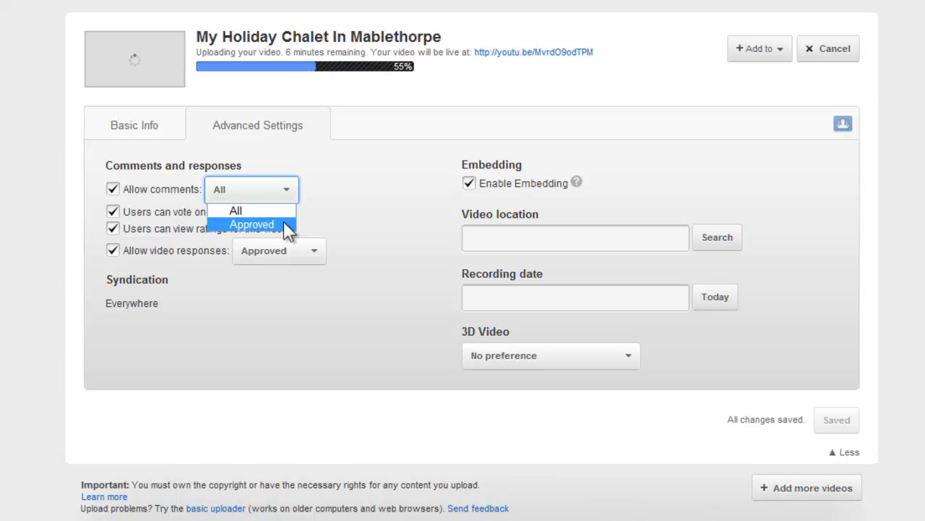
left_click(284, 223)
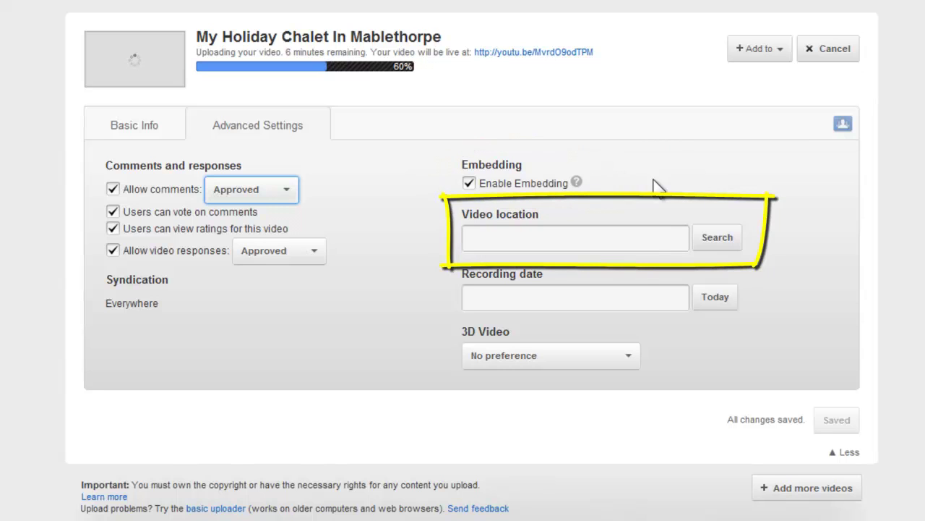
Step: Set the video location to Mablethorpe by searching for it on the map
left_click(649, 238)
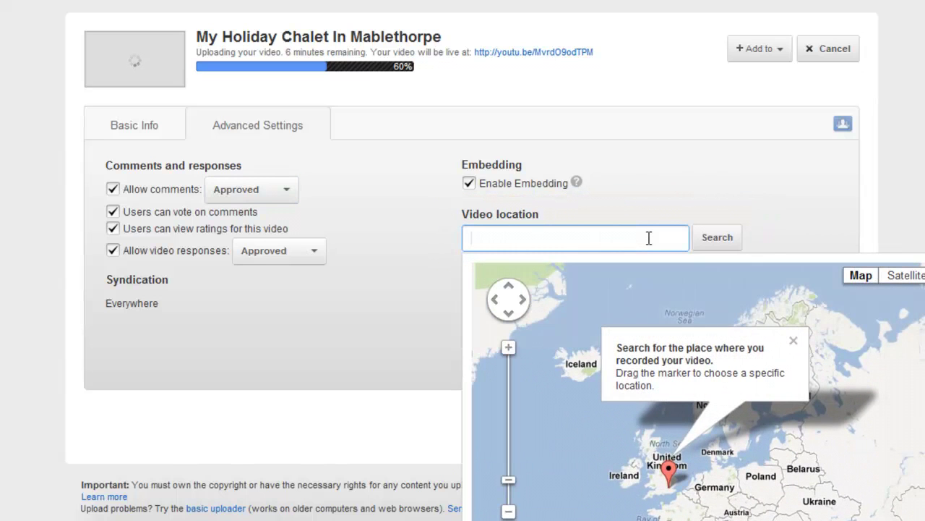
type("Mablethorpe")
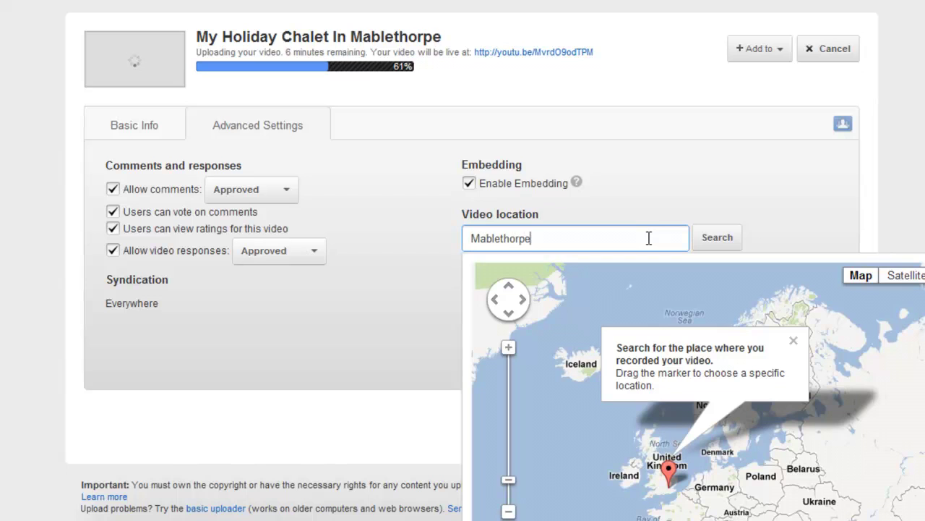
left_click(725, 243)
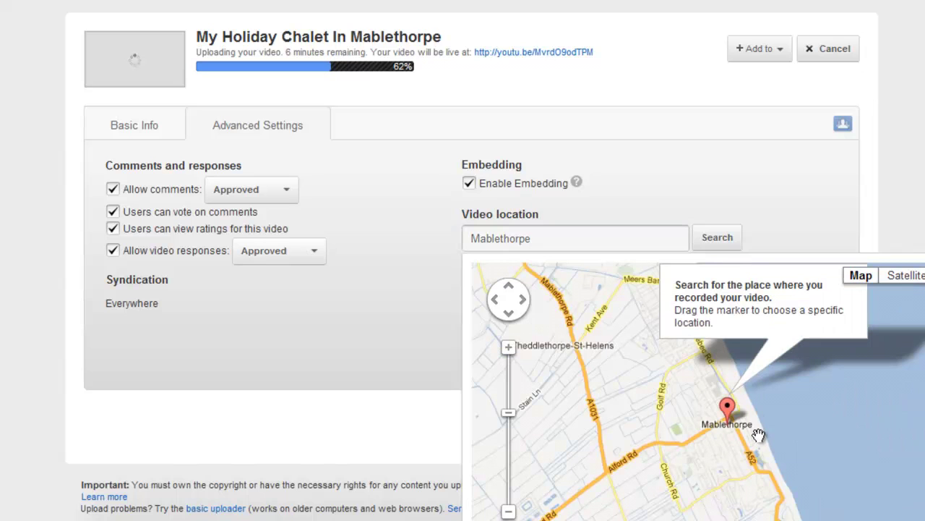
left_click(405, 310)
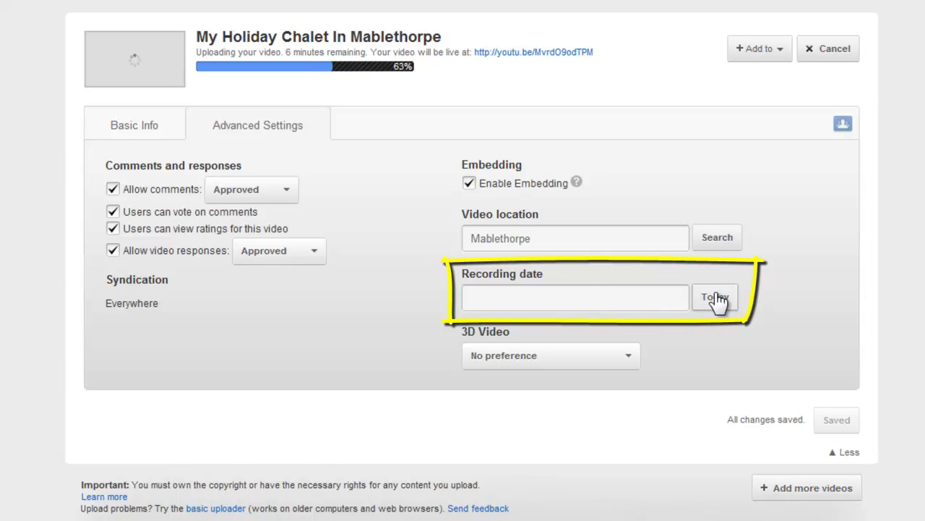
Step: Set the recording date to June 19, 2012 and the 3D Video option to No preference
left_click(662, 299)
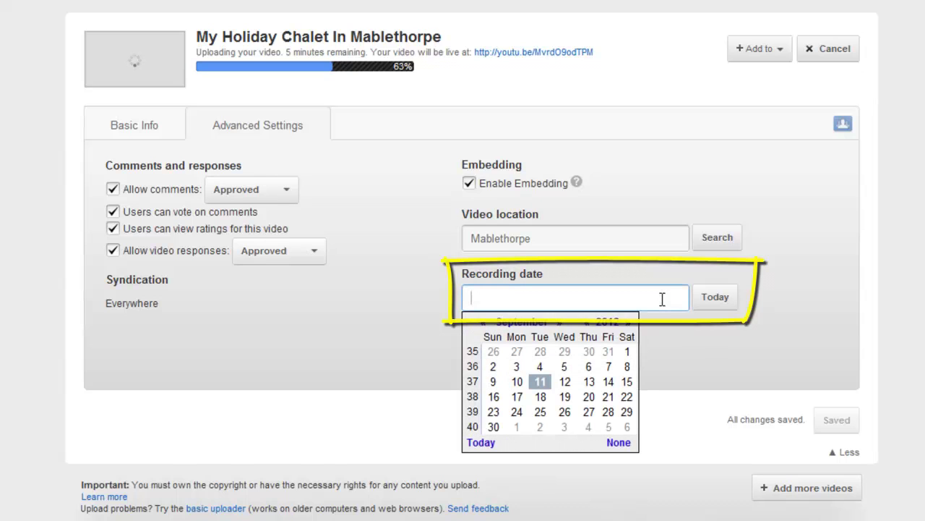
left_click(484, 323)
left_click(484, 323)
left_click(484, 322)
left_click(484, 322)
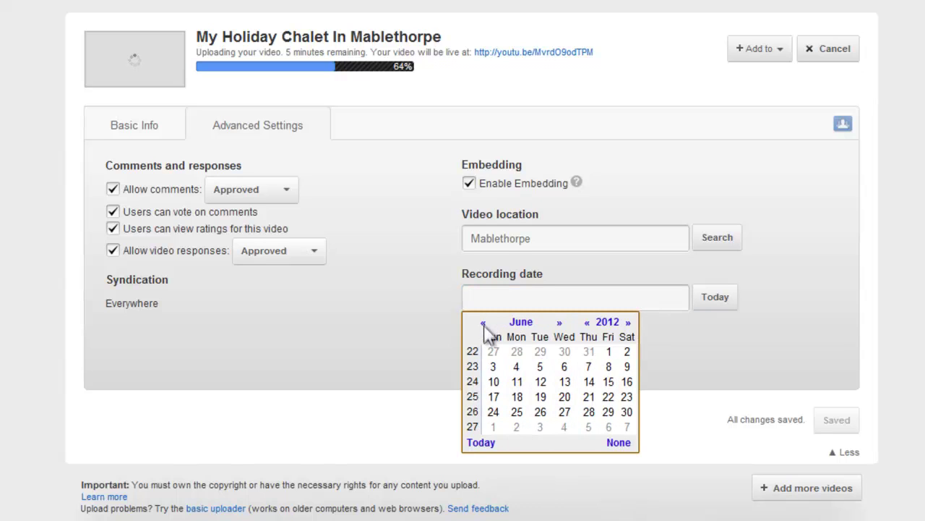
left_click(541, 398)
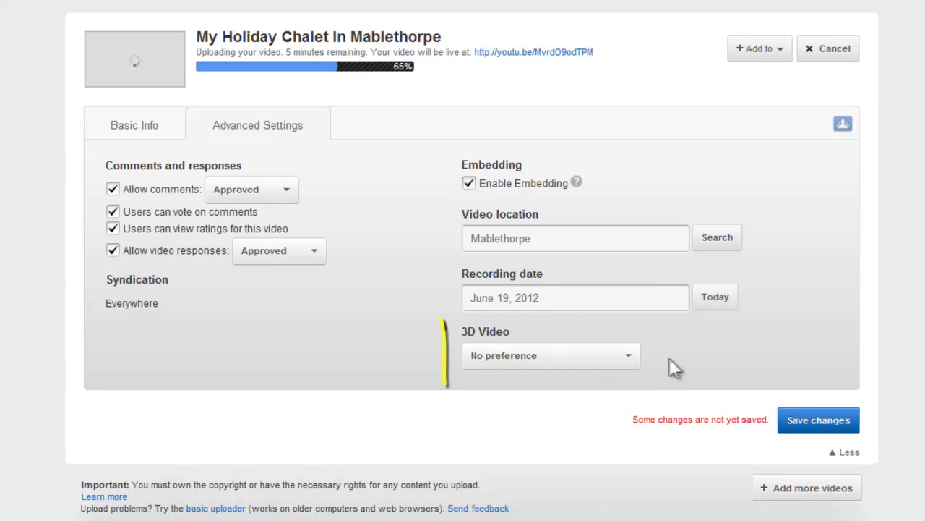
left_click(629, 356)
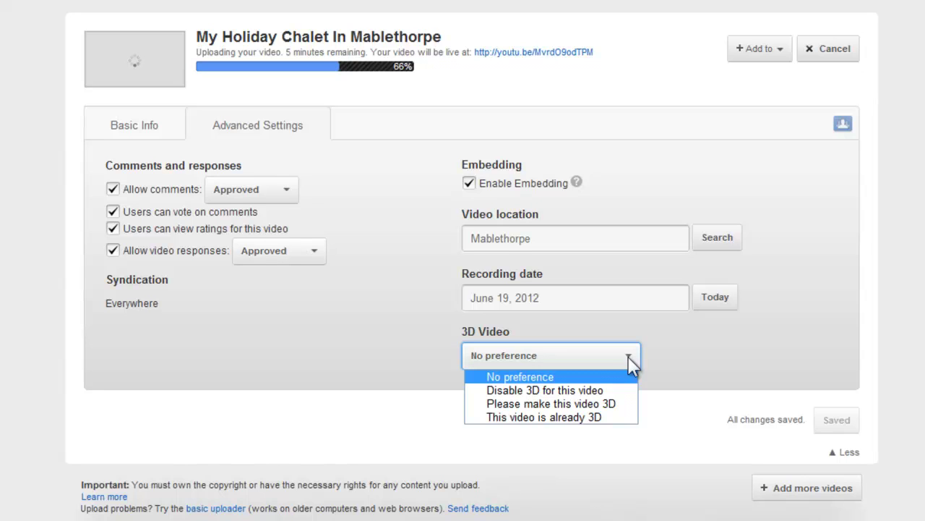
left_click(604, 375)
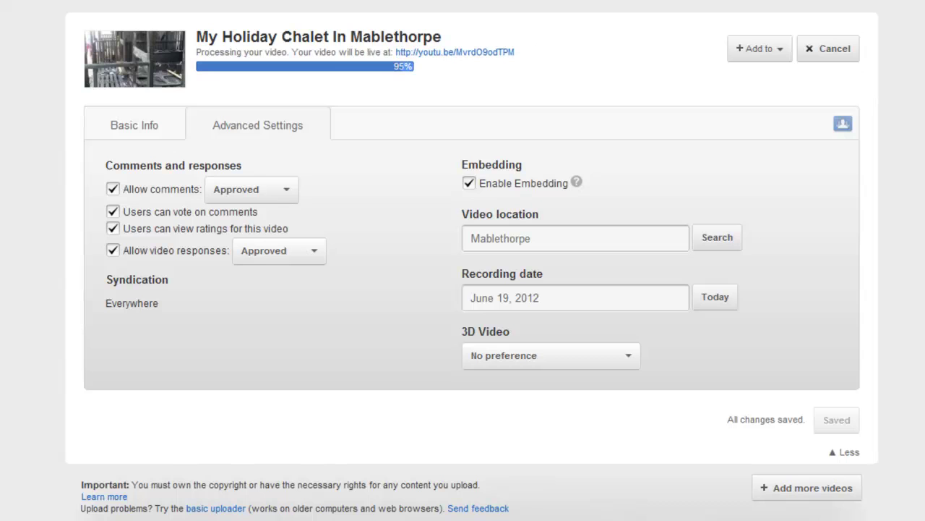
Step: Return to the video's basic information and set the middle of the three suggested images as the thumbnail
left_click(141, 126)
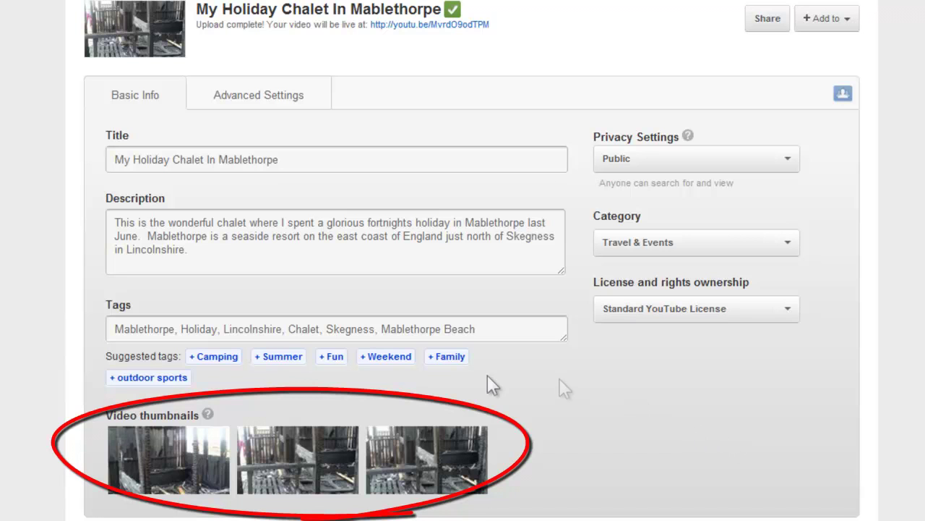
mouse_move(289, 465)
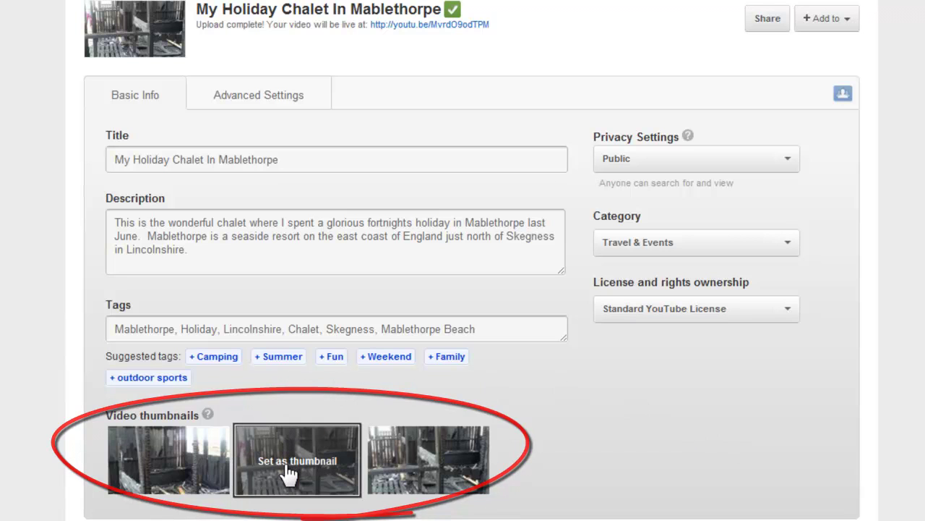